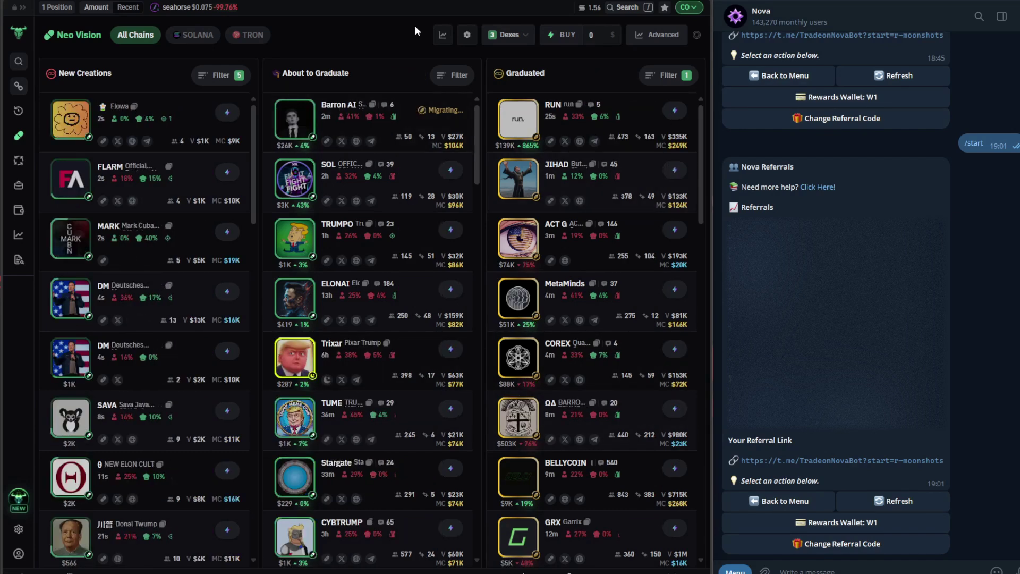
# Step: Check and close the Nova extension settings, then return to the Pastebin userscript page
pyautogui.click(583, 1)
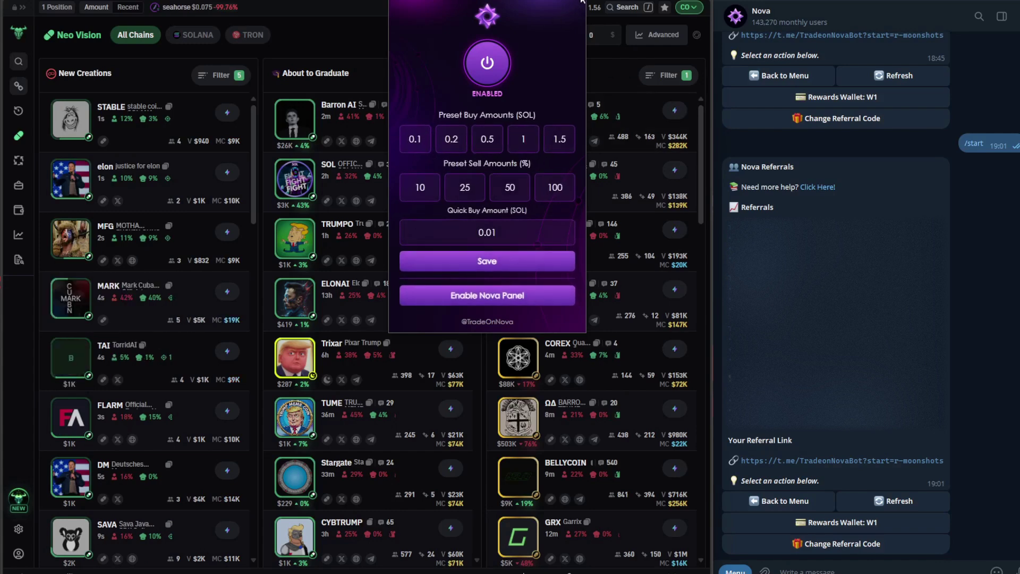
pyautogui.click(437, 101)
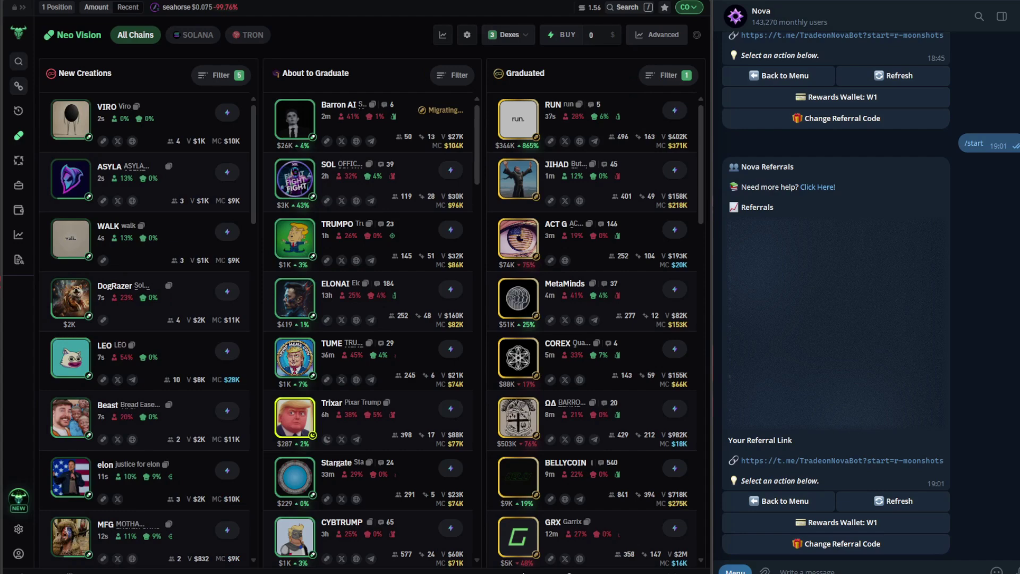
pyautogui.hotkey('ctrl', 'Tab')
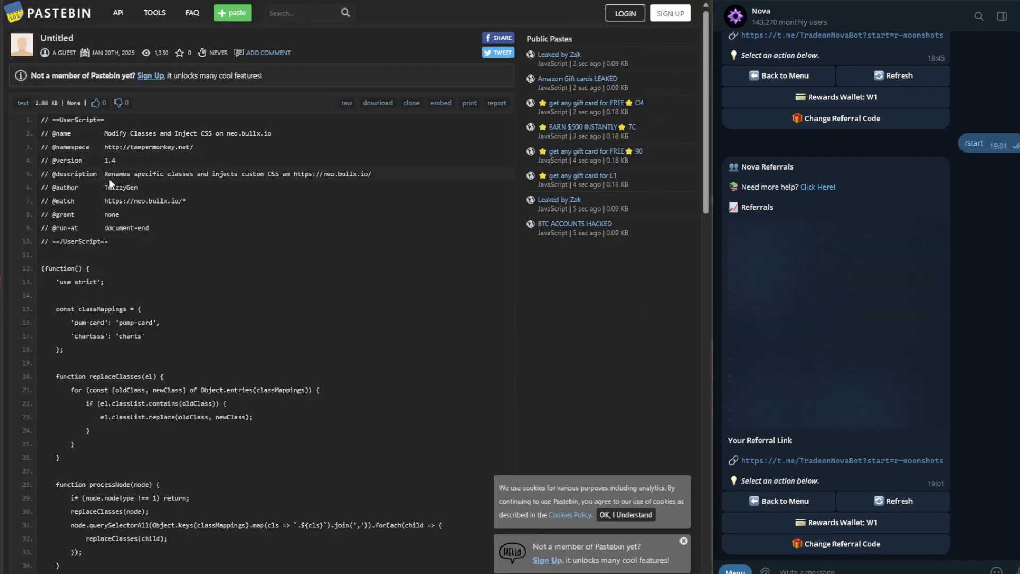
# Step: Scroll through the Pastebin userscript code to review it
pyautogui.scroll(-2, 209, 230)
pyautogui.scroll(-5, 212, 228)
pyautogui.scroll(-7, 212, 228)
pyautogui.scroll(-5, 224, 242)
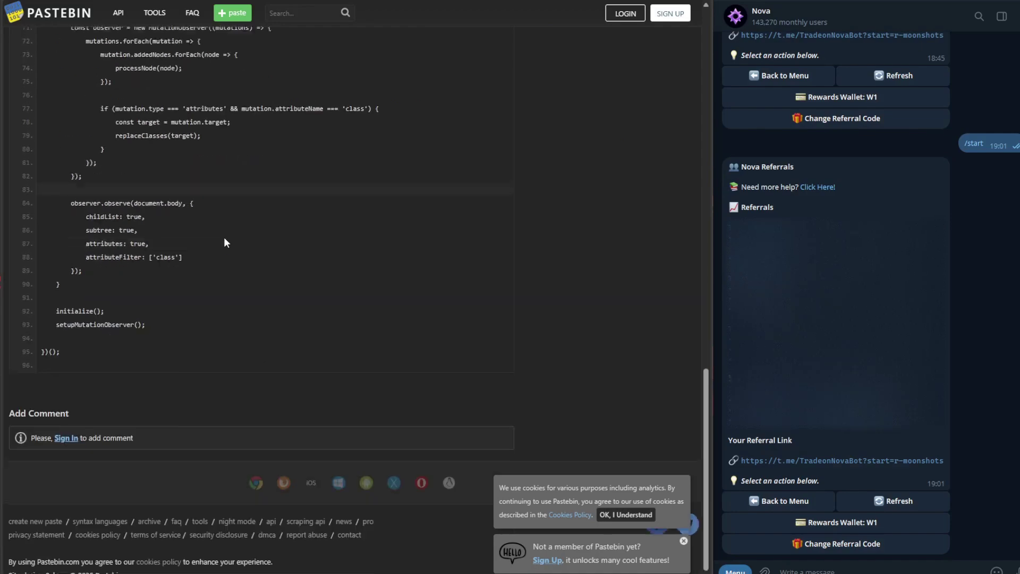
pyautogui.scroll(8, 225, 243)
pyautogui.scroll(11, 275, 269)
pyautogui.scroll(2, 274, 267)
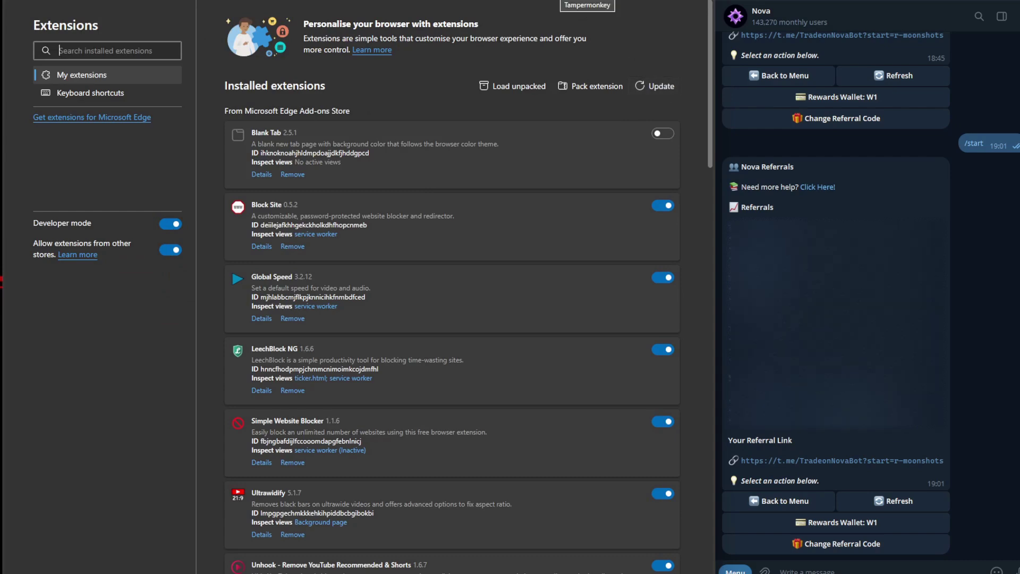
# Step: Create a new Tampermonkey userscript from the extension's menu
pyautogui.click(587, 1)
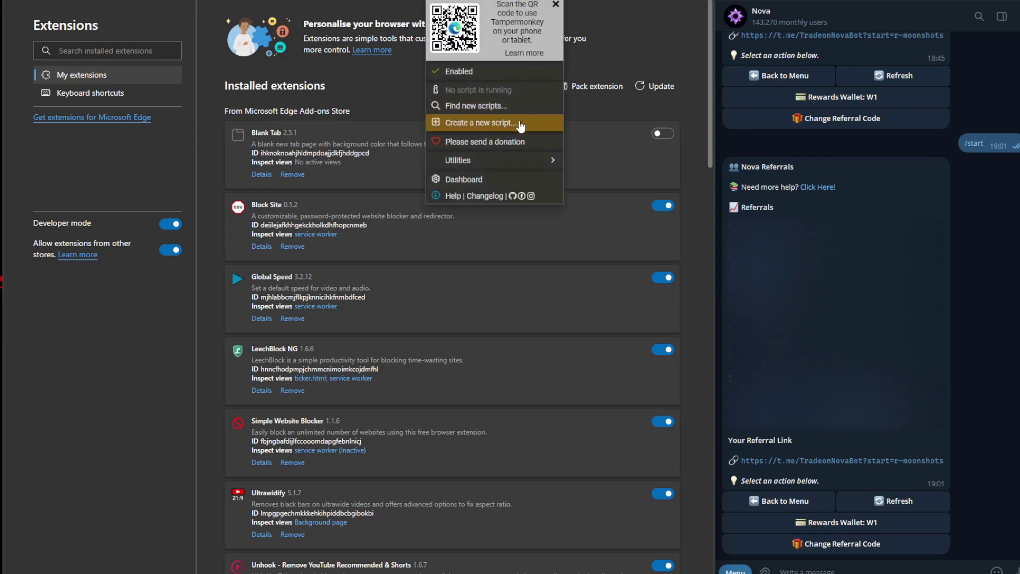
pyautogui.click(520, 123)
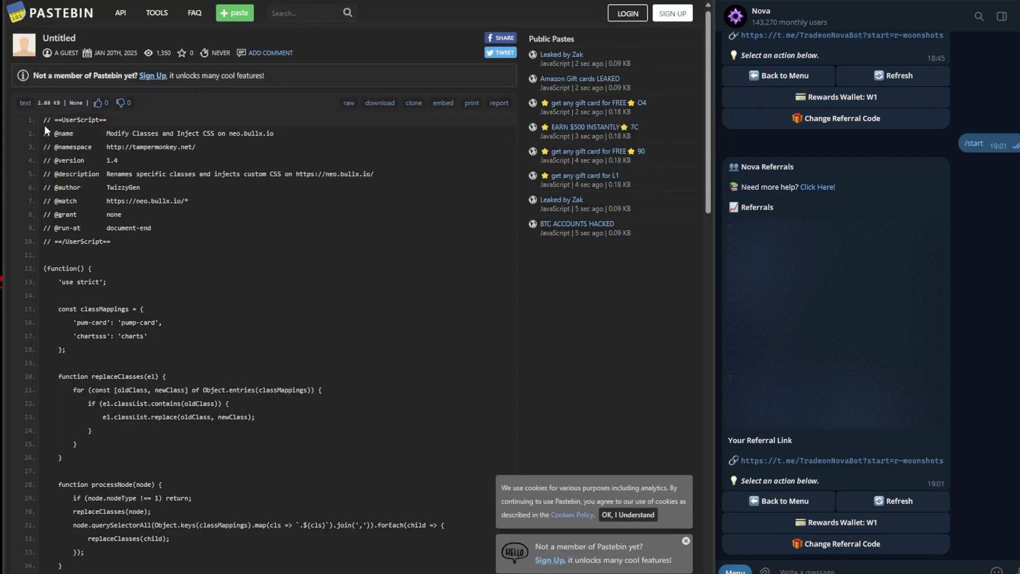
# Step: Replace the Tampermonkey template with the copied Pastebin BullX code and save the userscript
pyautogui.moveTo(43, 125)
pyautogui.mouseDown()
pyautogui.moveTo(259, 397)
pyautogui.moveTo(244, 355)
pyautogui.mouseUp()
pyautogui.hotkey('ctrl', 'Tab')
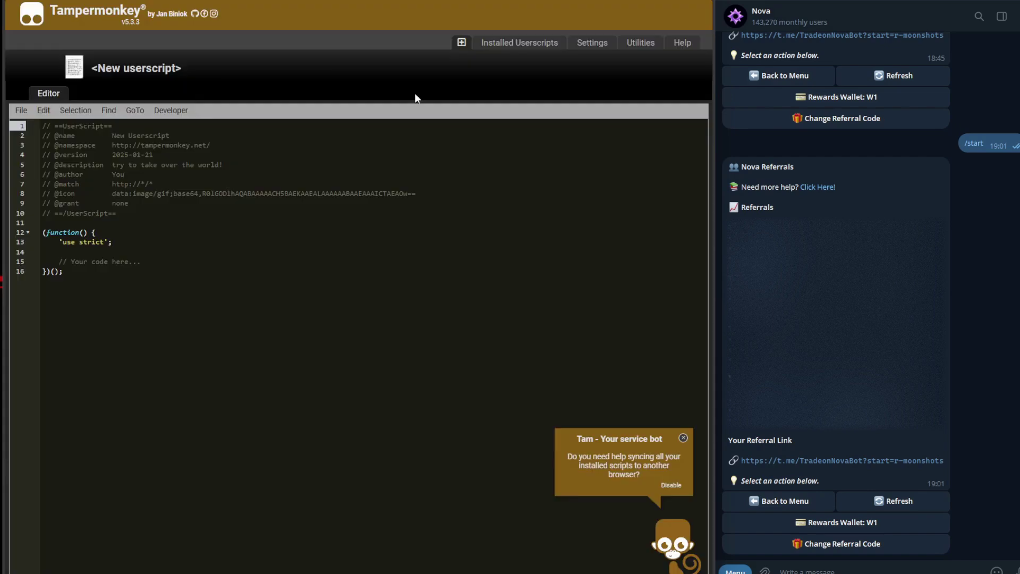
pyautogui.doubleClick(316, 193)
pyautogui.hotkey('ctrl', 'a')
pyautogui.hotkey('ctrl', 'v')
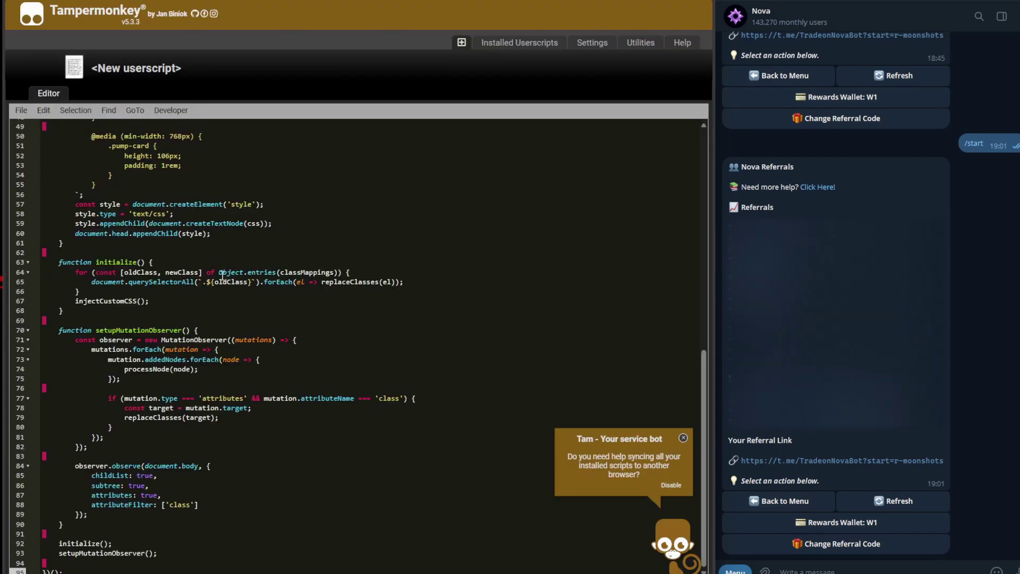
pyautogui.click(21, 111)
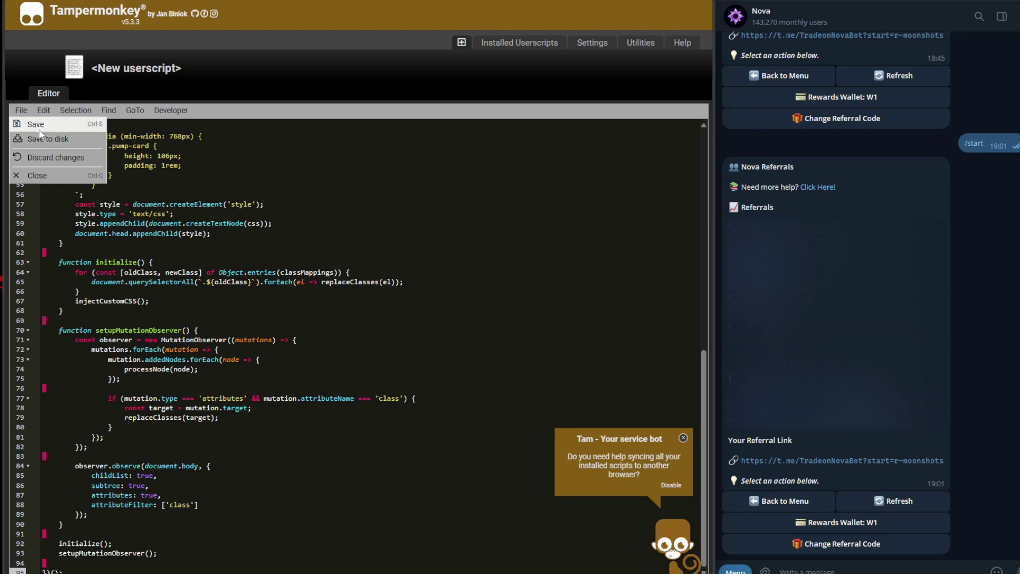
pyautogui.click(37, 129)
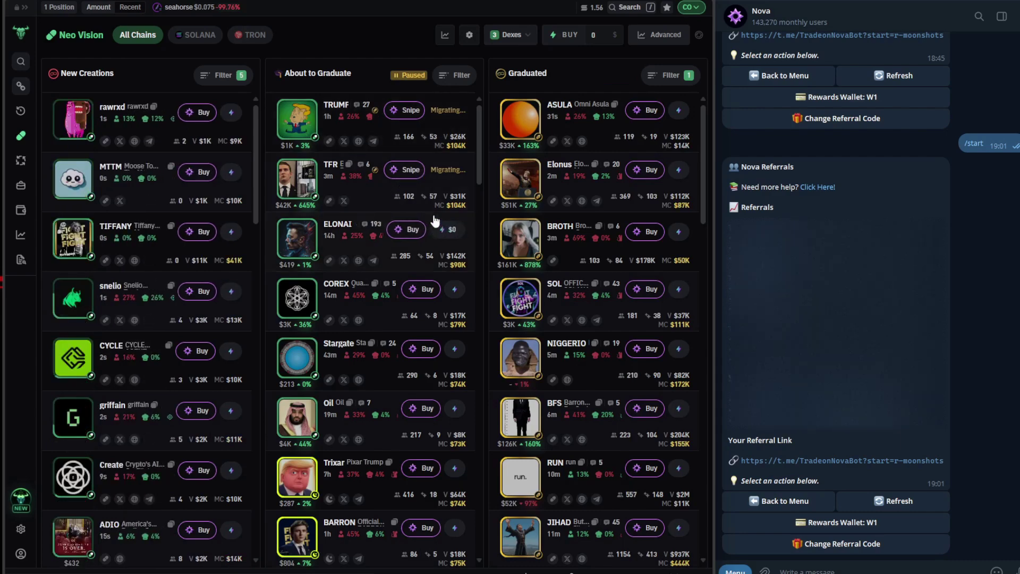
pyautogui.click(558, 257)
pyautogui.moveTo(159, 43); pyautogui.dragTo(541, 76)
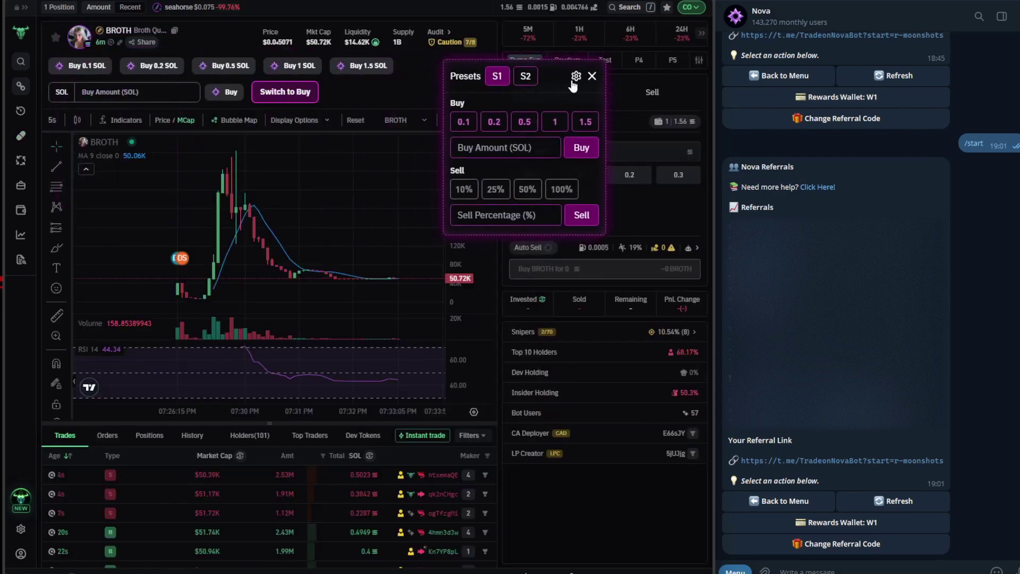
pyautogui.click(553, 1)
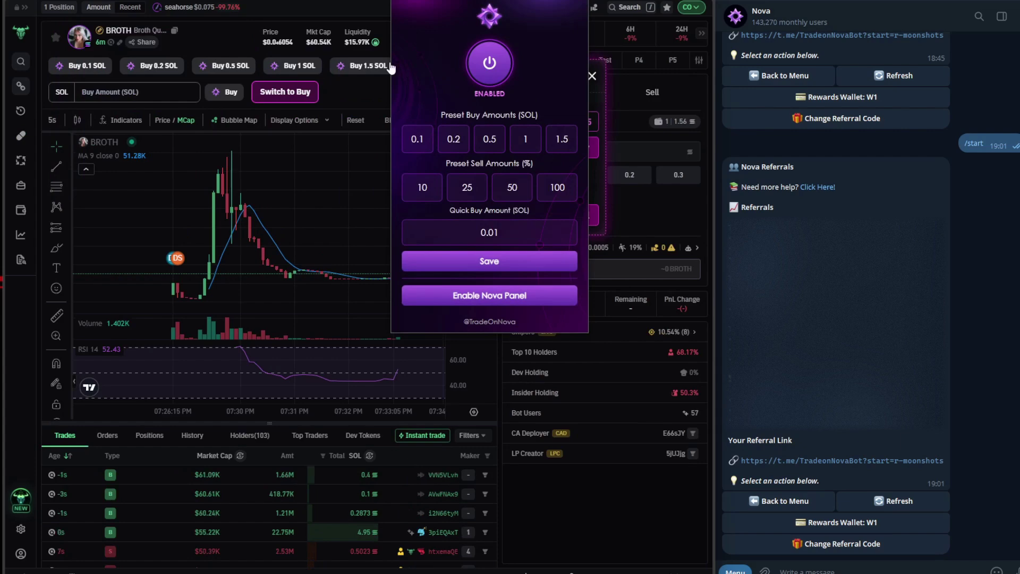
pyautogui.click(364, 98)
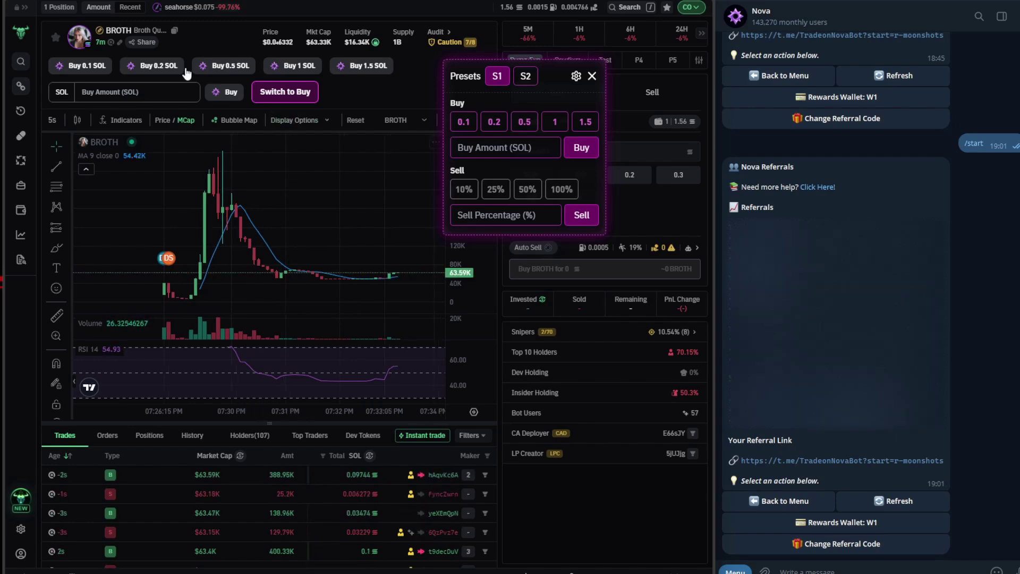
pyautogui.click(24, 137)
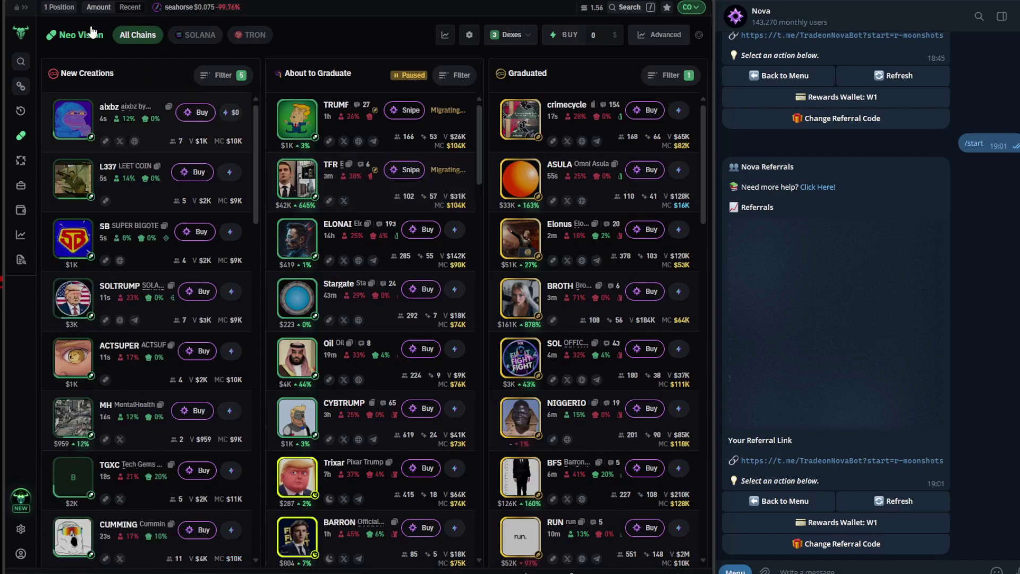
pyautogui.scroll(-3, 521, 250)
pyautogui.scroll(3, 568, 295)
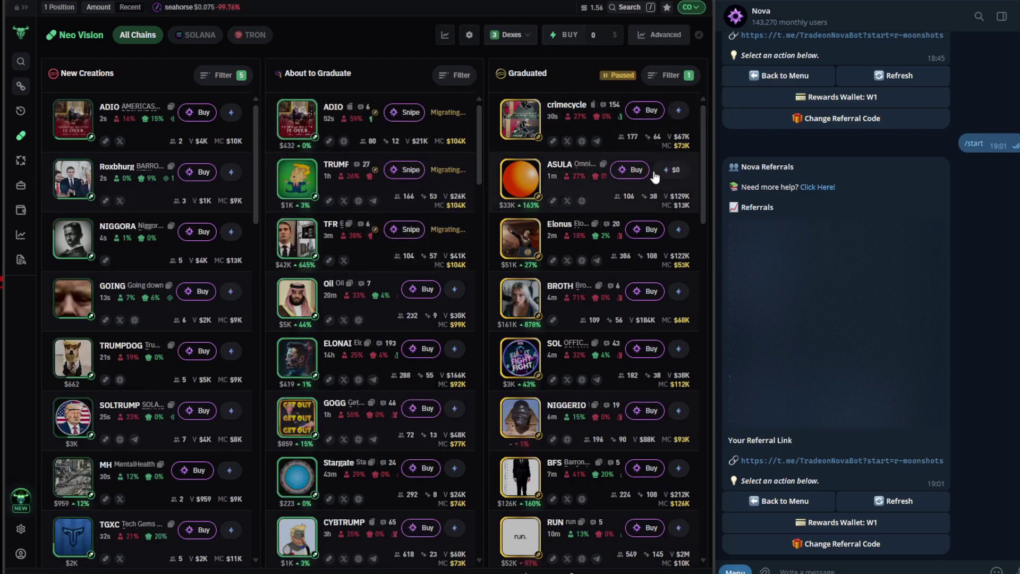
pyautogui.scroll(-8, 648, 180)
pyautogui.scroll(8, 636, 352)
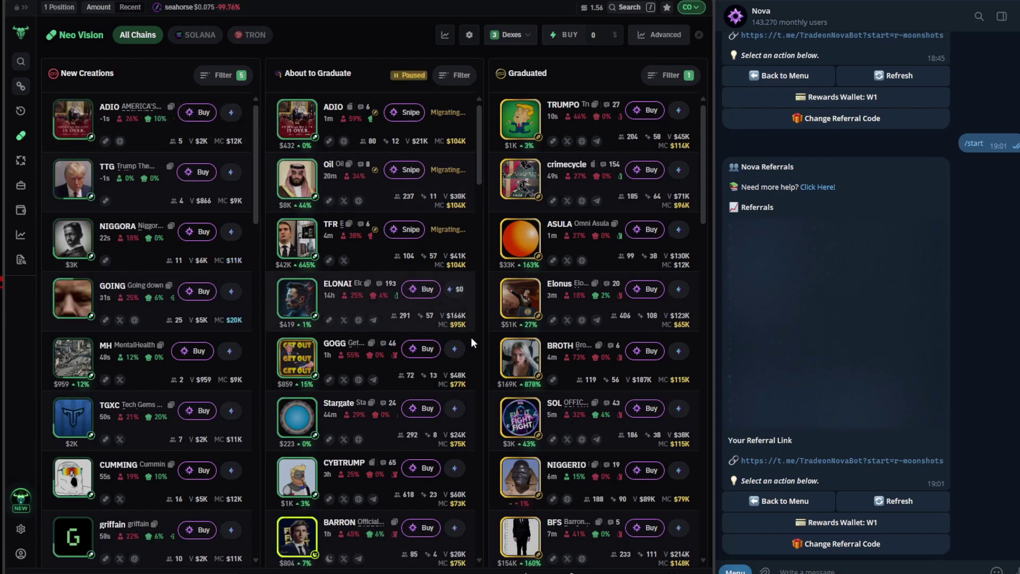
pyautogui.scroll(-3, 457, 319)
pyautogui.scroll(4, 428, 255)
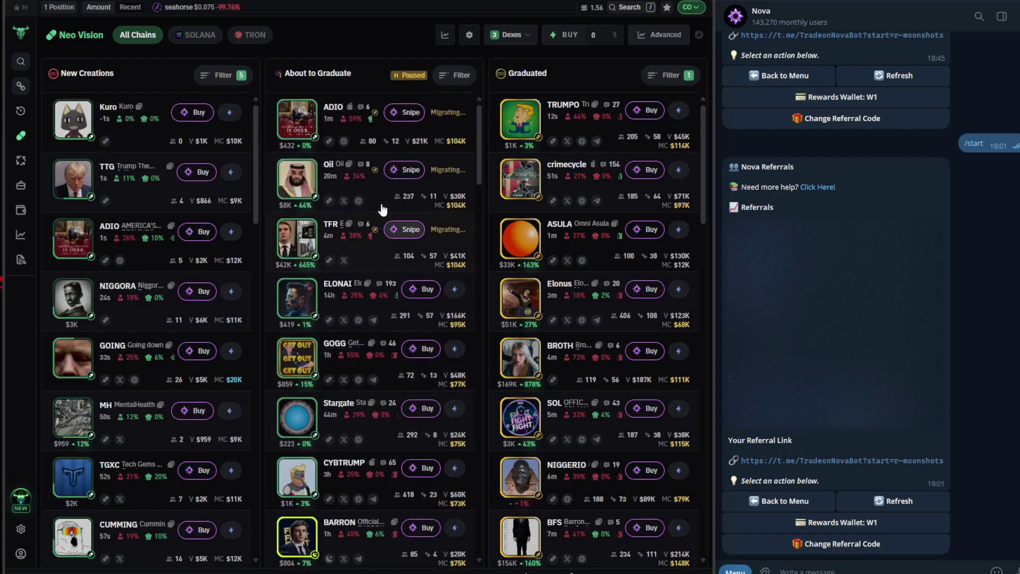